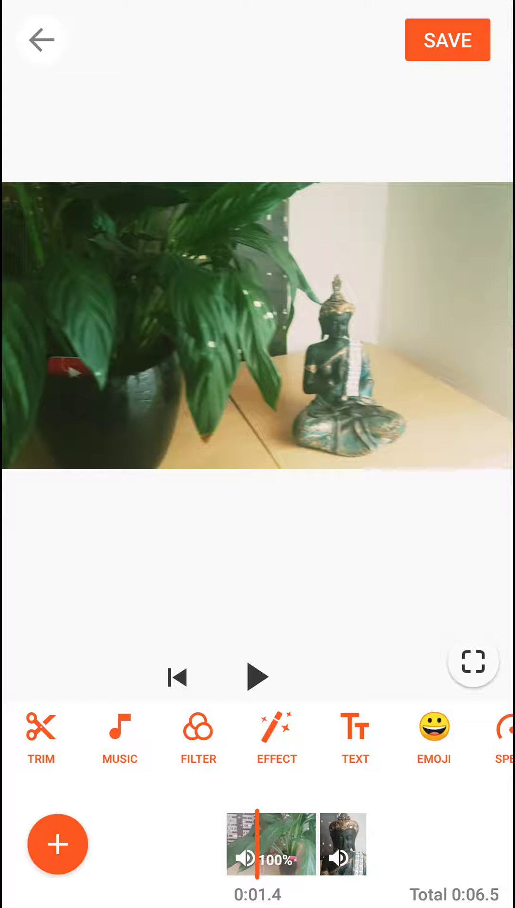
{"action": "mouse_move", "coordinate": [354, 731]}
{"action": "left_mouse_down"}
{"action": "mouse_move", "coordinate": [263, 730]}
{"action": "mouse_move", "coordinate": [354, 731]}
{"action": "left_mouse_up"}
Scrub the playhead to the video's end and back to around 2.6 seconds
{"action": "left_click", "coordinate": [177, 678]}
{"action": "left_click_drag", "start_coordinate": [326, 845], "coordinate": [190, 844]}
{"action": "mouse_move", "coordinate": [283, 844]}
{"action": "left_mouse_down"}
{"action": "mouse_move", "coordinate": [409, 844]}
{"action": "mouse_move", "coordinate": [235, 844]}
{"action": "mouse_move", "coordinate": [338, 845]}
{"action": "left_mouse_up"}
Paint the Glitch effect and a second glitch variant across the whole timeline while the video plays
{"action": "left_click", "coordinate": [276, 734]}
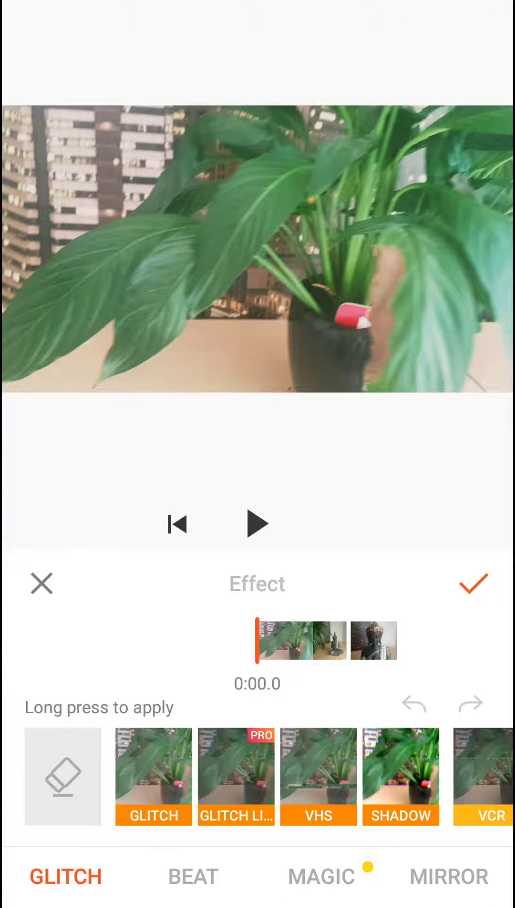
{"action": "left_click_drag", "start_coordinate": [153, 777], "coordinate": [153, 777]}
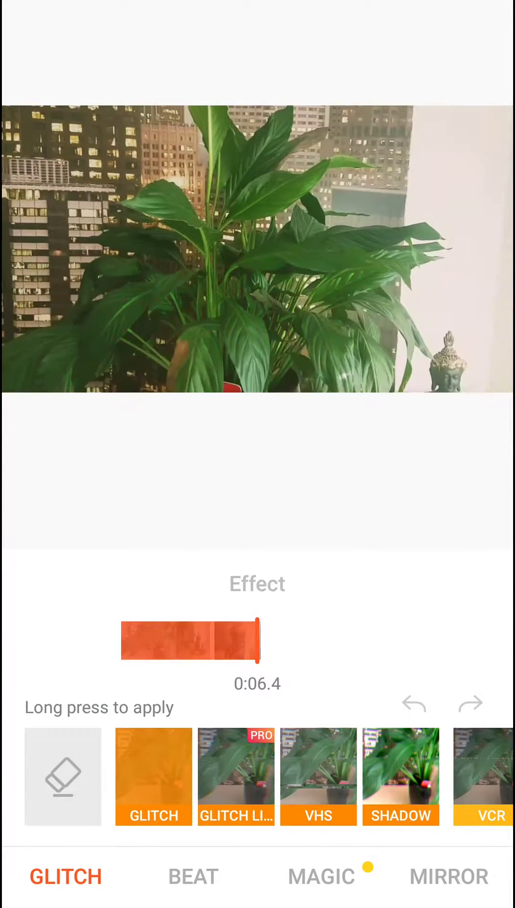
{"action": "left_click_drag", "start_coordinate": [153, 777], "coordinate": [153, 777]}
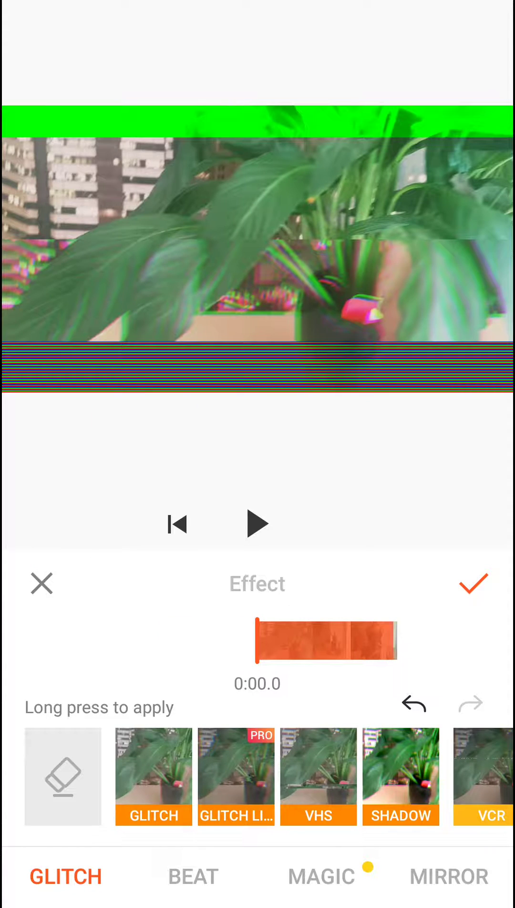
{"action": "left_click_drag", "start_coordinate": [236, 777], "coordinate": [236, 777]}
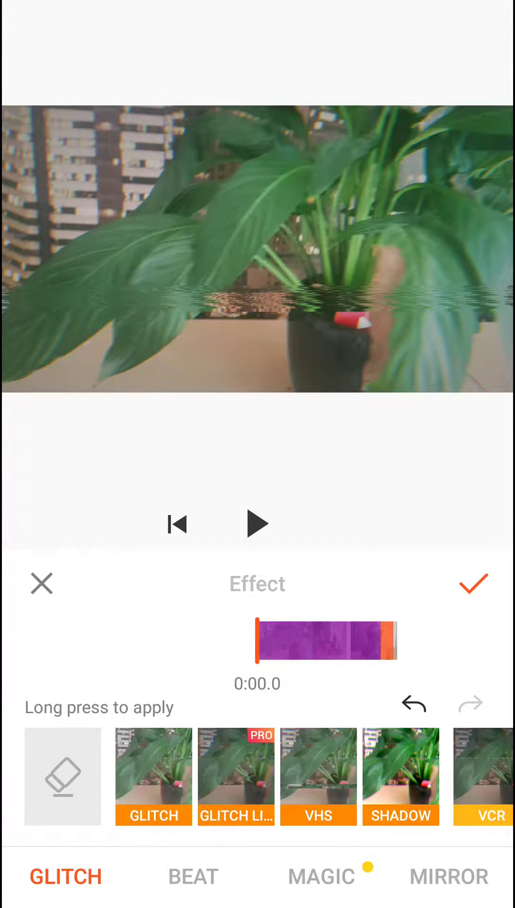
{"action": "left_click_drag", "start_coordinate": [154, 777], "coordinate": [154, 778]}
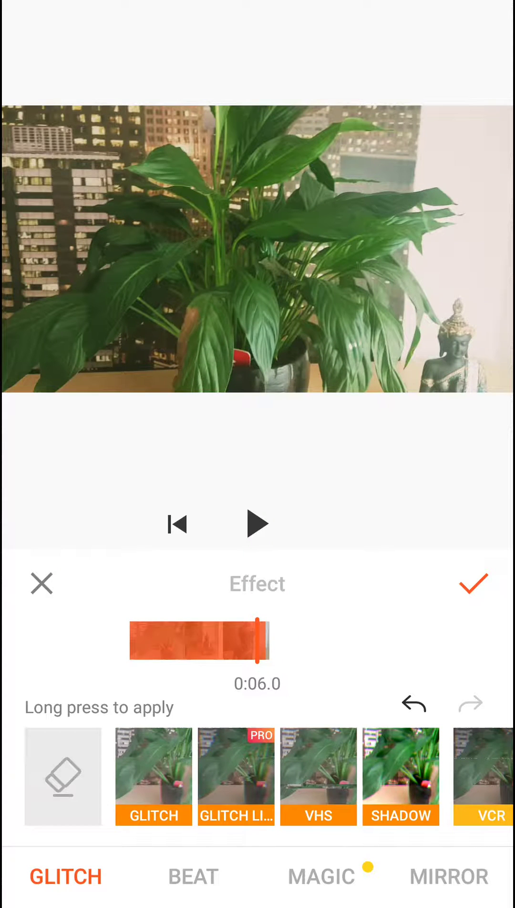
Keep the effects and play the glitched video back from the start
{"action": "left_click", "coordinate": [473, 584]}
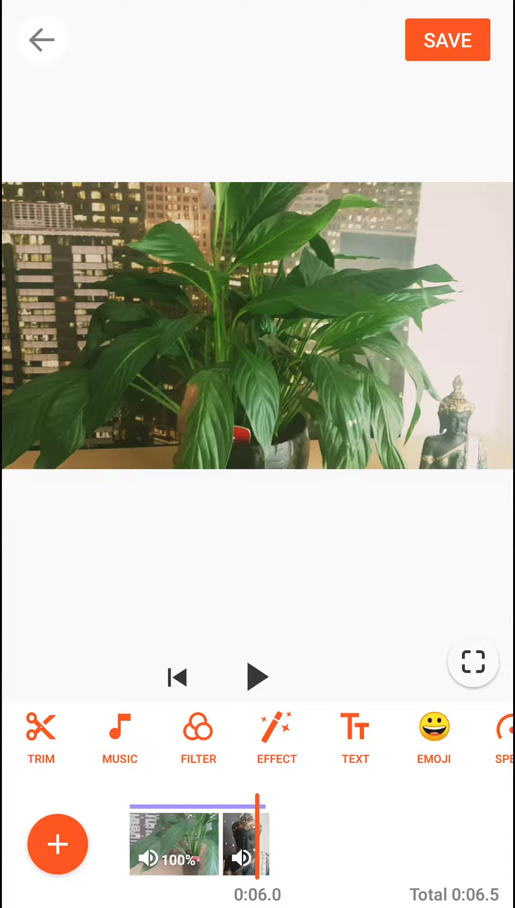
{"action": "left_click", "coordinate": [178, 677]}
{"action": "left_click", "coordinate": [256, 678]}
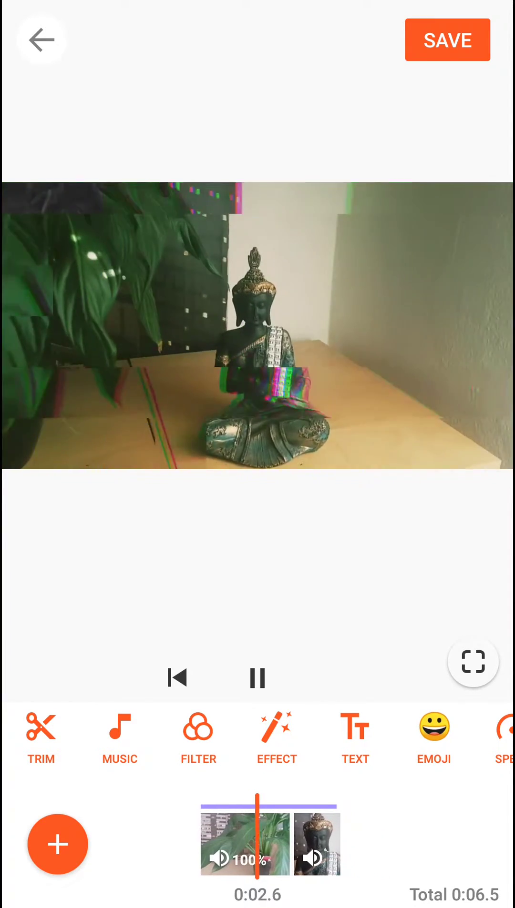
{"action": "left_click", "coordinate": [257, 678]}
Erase the glitch effect over the whole video from the start using the eraser
{"action": "left_click", "coordinate": [277, 734]}
{"action": "left_click", "coordinate": [178, 524]}
{"action": "left_click_drag", "start_coordinate": [62, 777], "coordinate": [63, 777]}
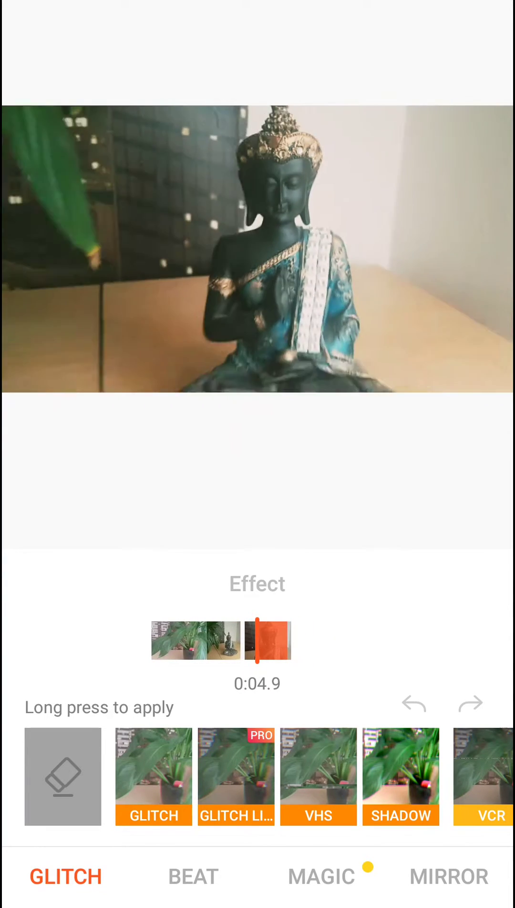
{"action": "left_click_drag", "start_coordinate": [63, 777], "coordinate": [63, 777]}
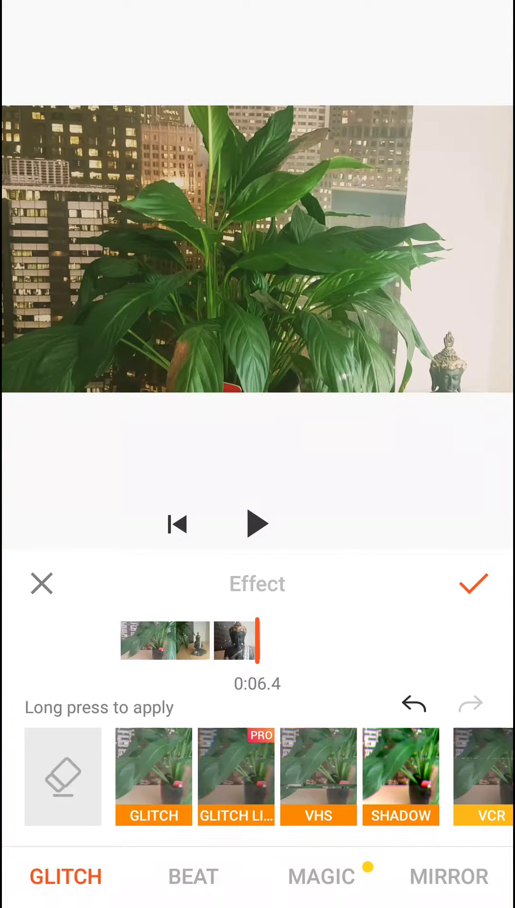